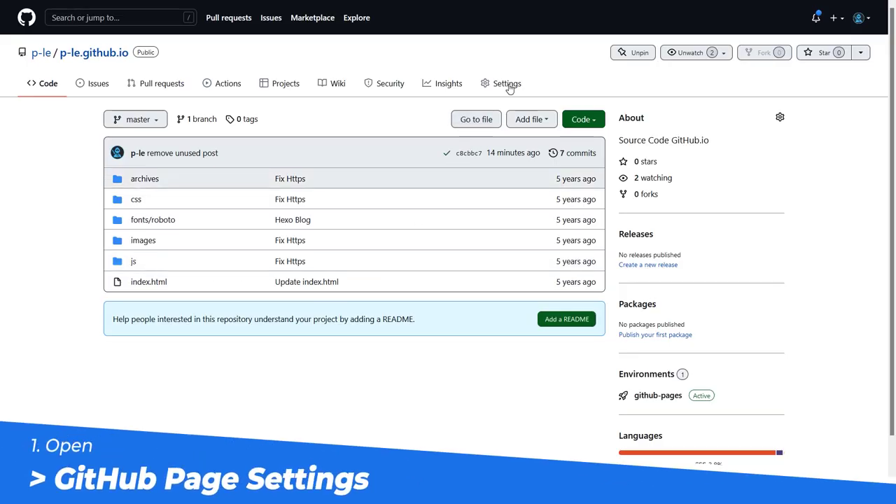
# Open the Pages settings of the p-le.github.io repository and highlight the published site address.
pyautogui.click(509, 85)
pyautogui.click(195, 320)
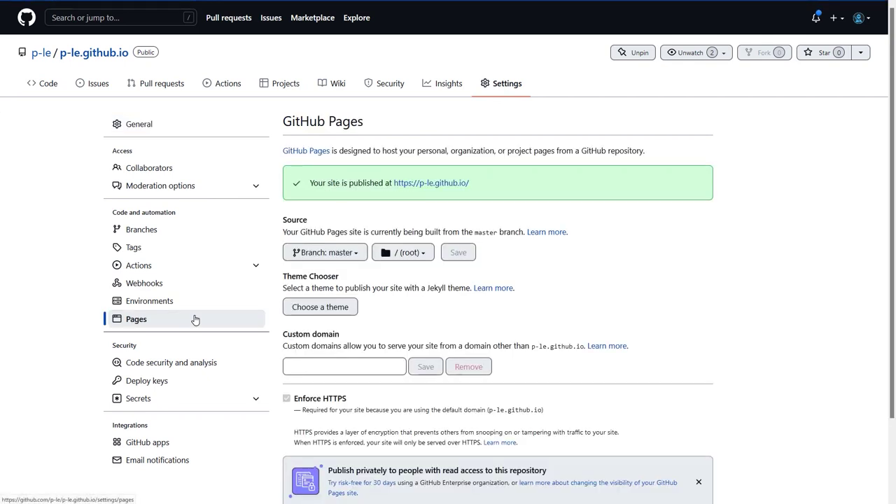
pyautogui.moveTo(469, 184); pyautogui.dragTo(397, 187)
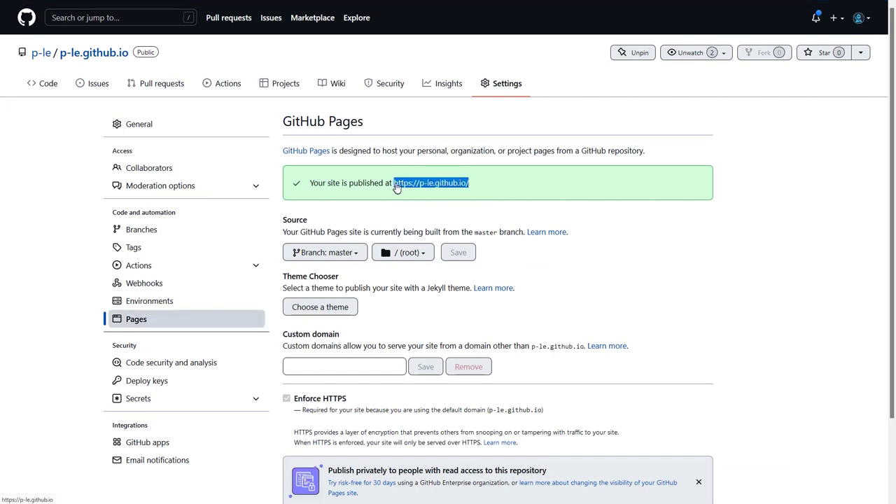
pyautogui.click(481, 213)
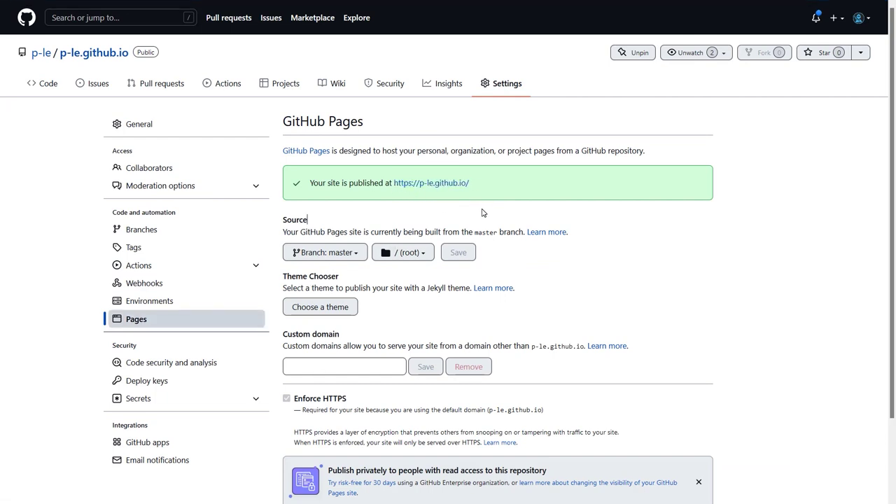
# Check the Pages source options, keeping master as the branch and / (root) as the folder.
pyautogui.click(342, 255)
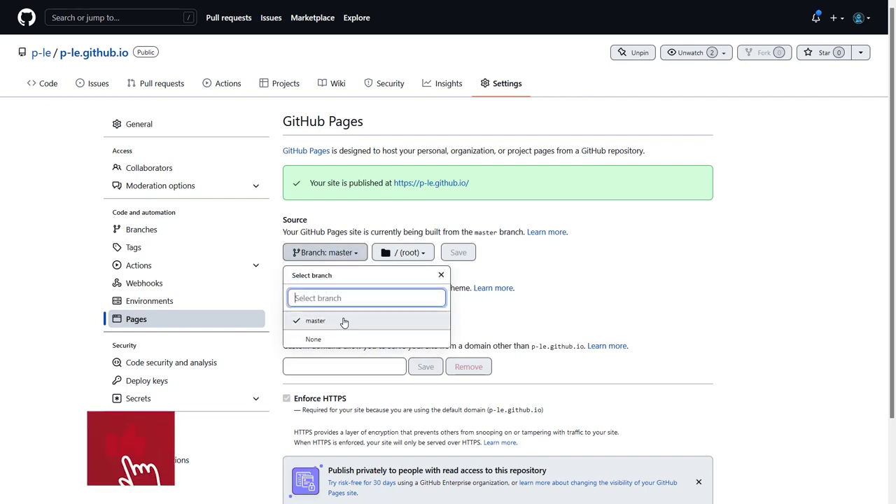
pyautogui.click(343, 321)
pyautogui.click(404, 253)
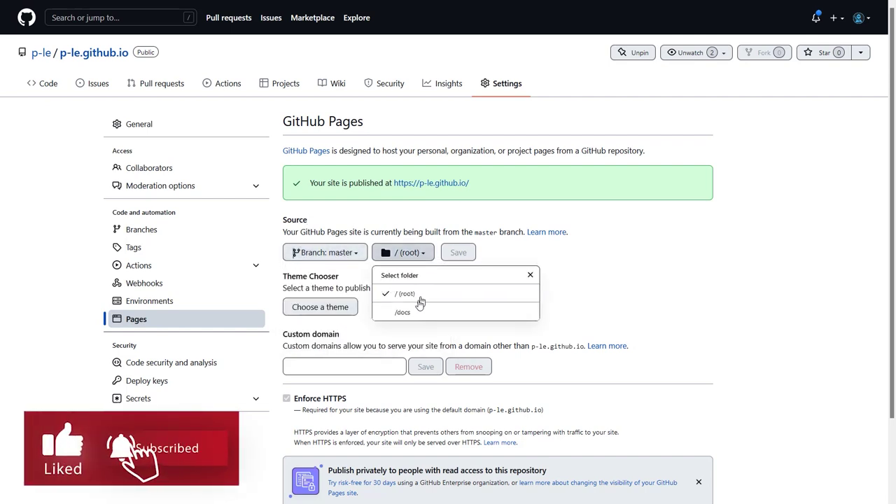
pyautogui.click(521, 256)
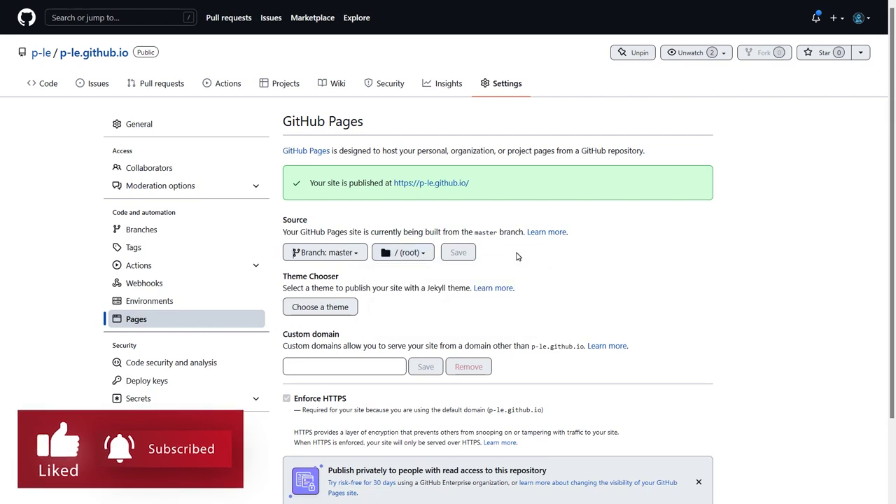
# Go to the Custom domain setting, switch to Google Domains and copy the domain name phu-le.dev.
pyautogui.scroll(-2, 490, 256)
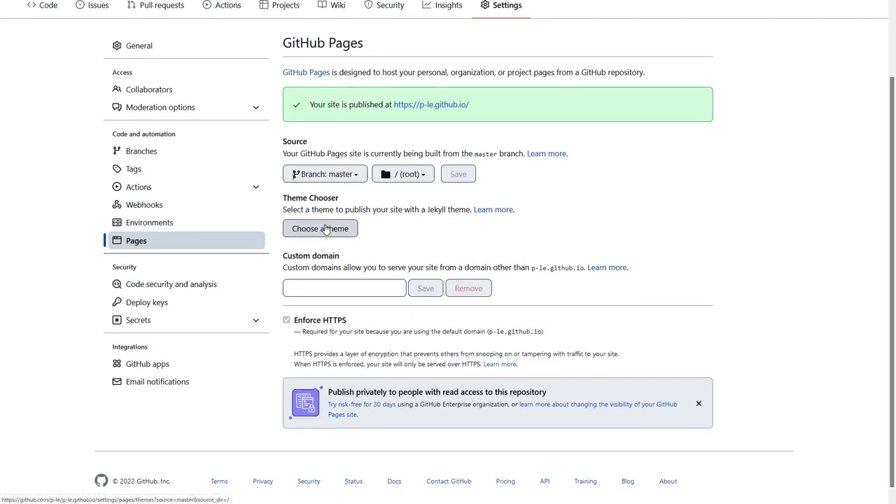
pyautogui.click(351, 288)
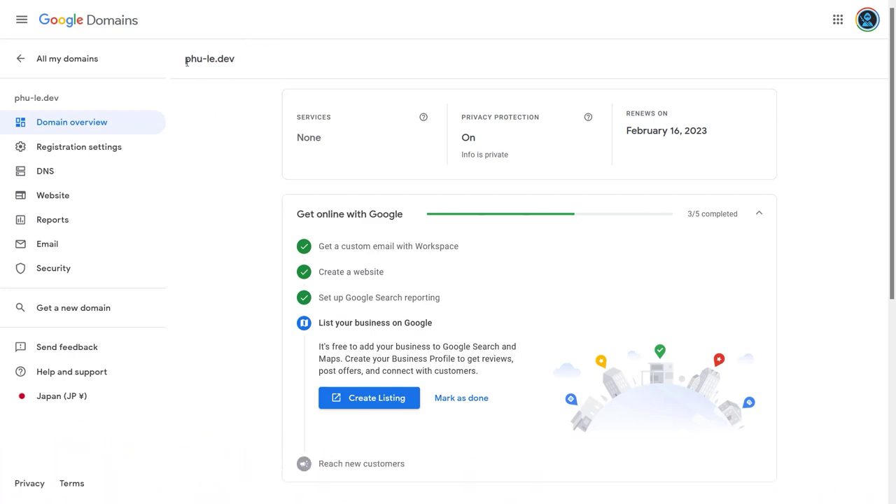
pyautogui.tripleClick(229, 60)
pyautogui.hotkey('ctrl', 'c')
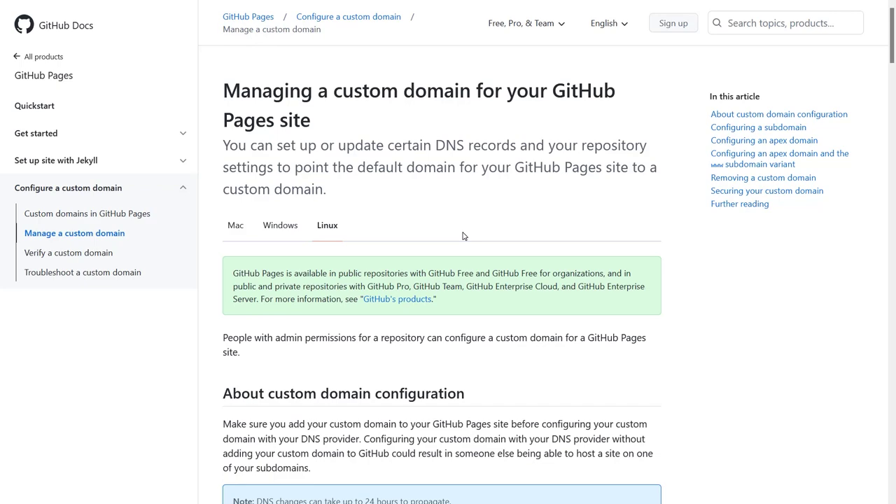
# Read the GitHub Docs instructions on configuring a subdomain as custom domain for a GitHub Pages site.
pyautogui.scroll(-4, 462, 236)
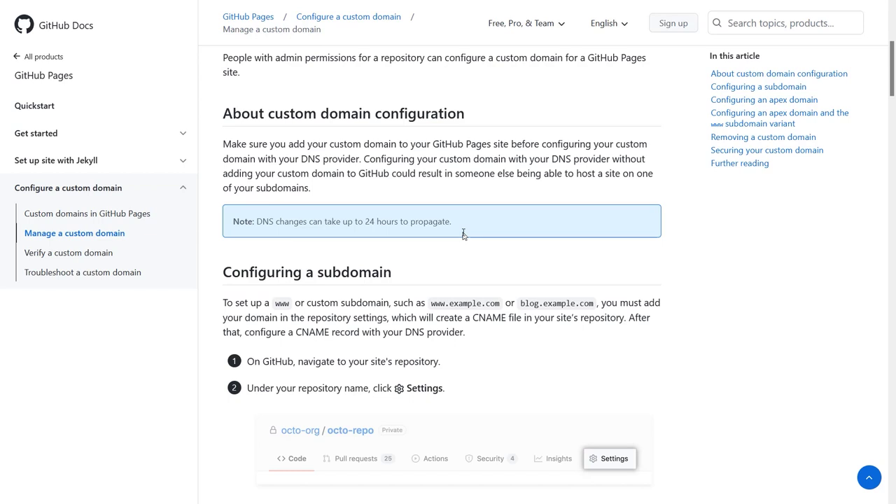
pyautogui.moveTo(519, 306); pyautogui.dragTo(594, 305)
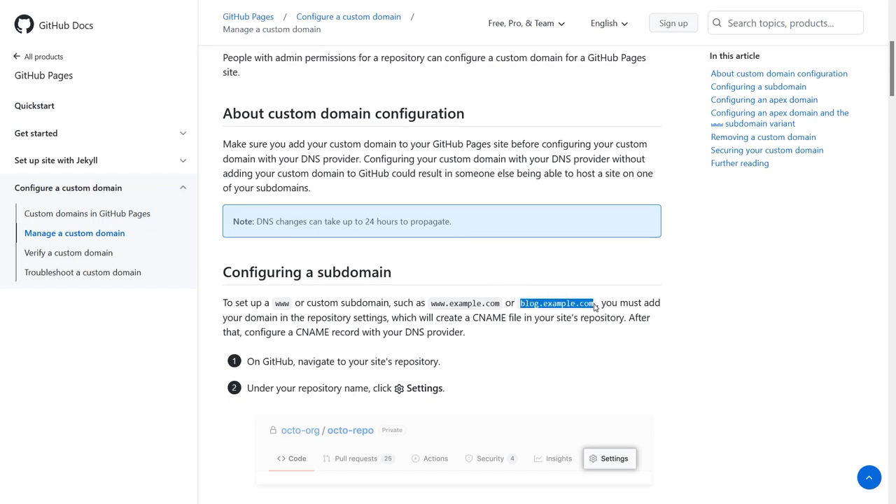
pyautogui.click(600, 304)
pyautogui.scroll(-3, 605, 310)
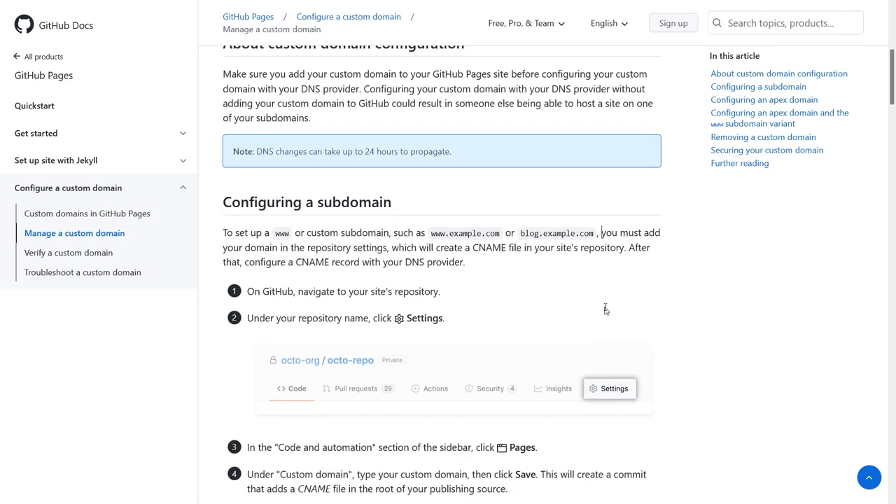
pyautogui.scroll(-2, 606, 311)
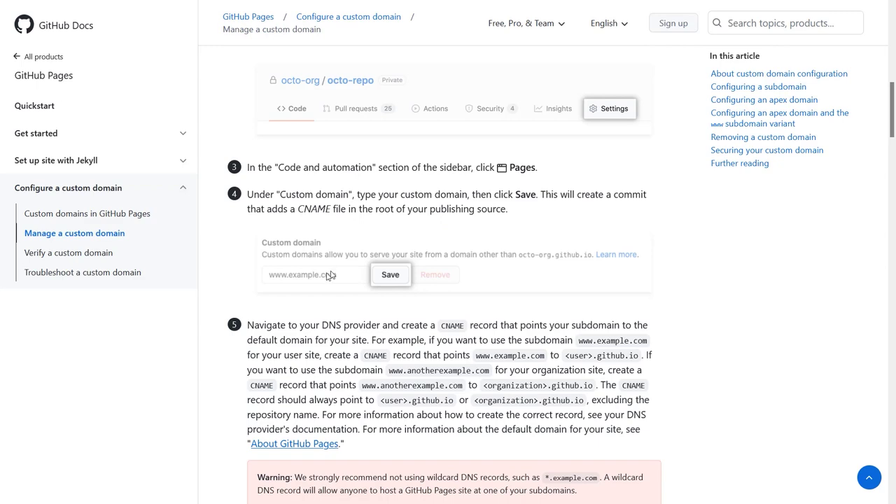
pyautogui.scroll(-1, 308, 284)
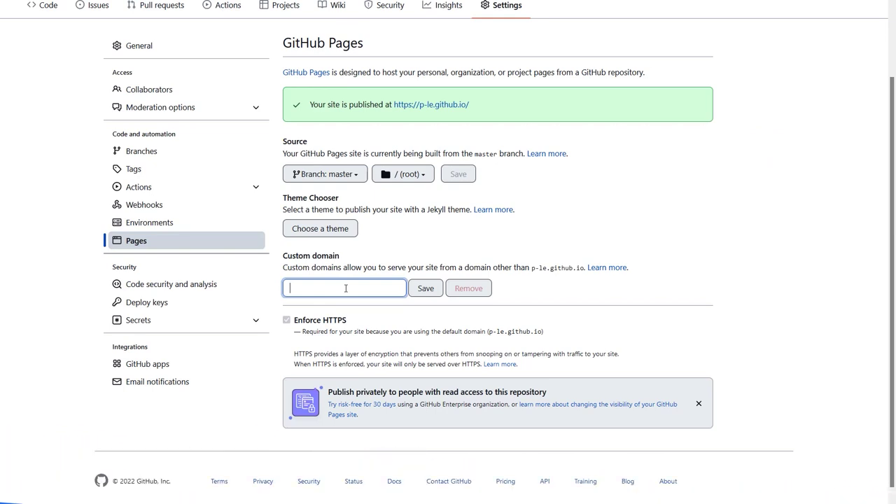
# Enter fullstackage.phu-le.dev as the GitHub Pages custom domain, copying the phu-le.dev part from Google Domains.
pyautogui.write('ful')
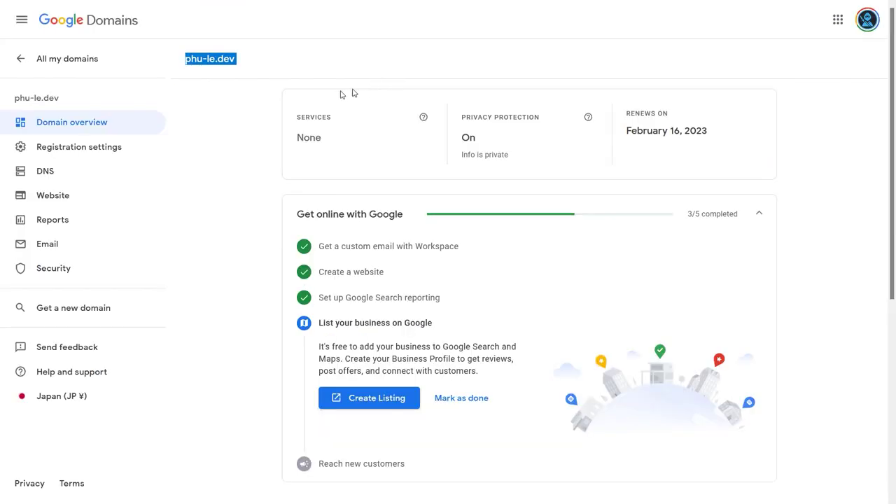
pyautogui.click(236, 58)
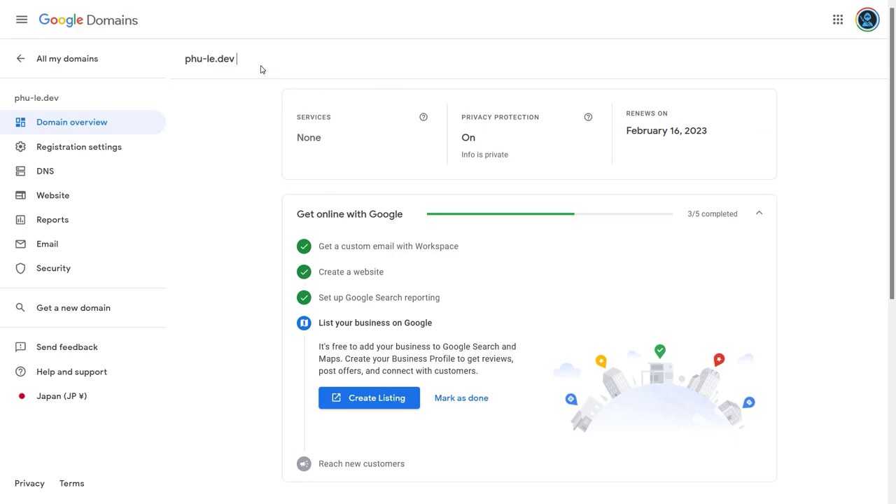
pyautogui.moveTo(269, 64); pyautogui.dragTo(175, 59)
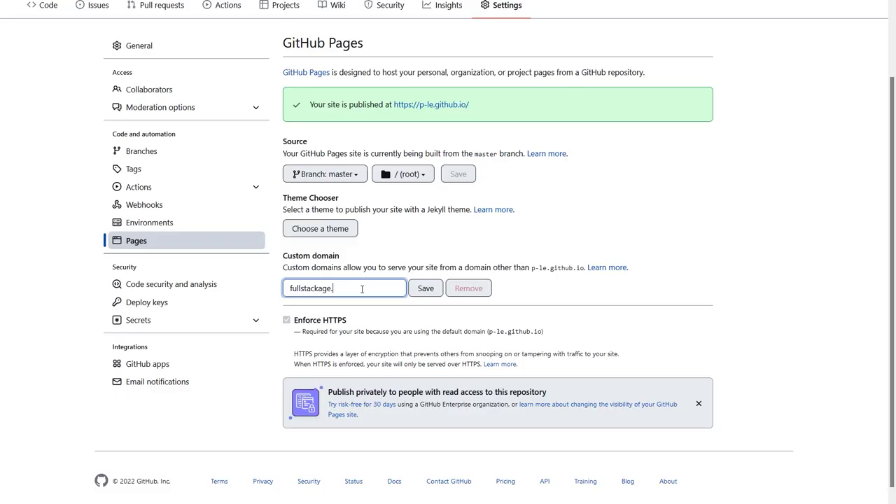
pyautogui.hotkey('ctrl', 'v')
pyautogui.click(397, 258)
# Copy the full custom domain fullstackage.phu-le.dev and save it for the GitHub Pages site.
pyautogui.click(377, 281)
pyautogui.hotkey('ctrl', 'a')
pyautogui.hotkey('ctrl', 'c')
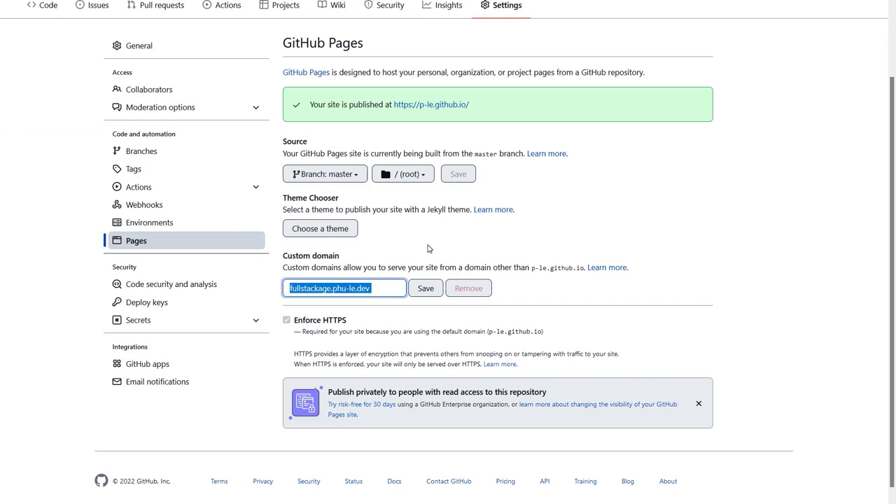
pyautogui.click(427, 248)
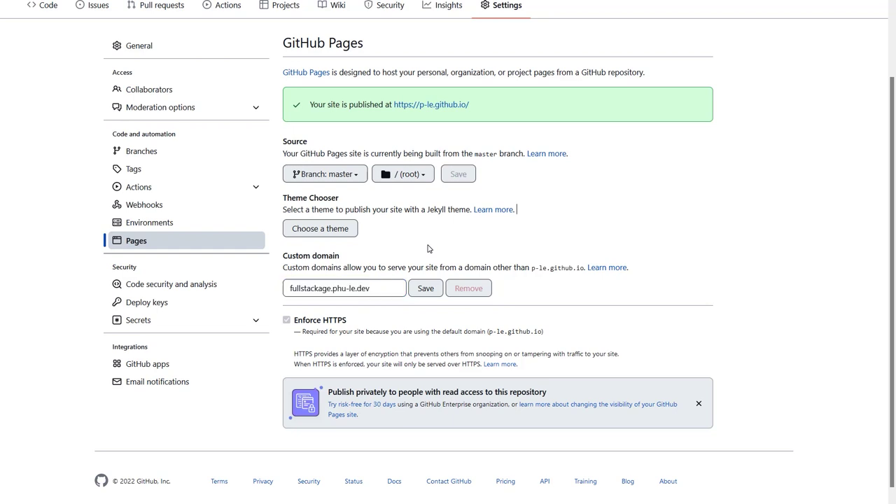
pyautogui.click(432, 295)
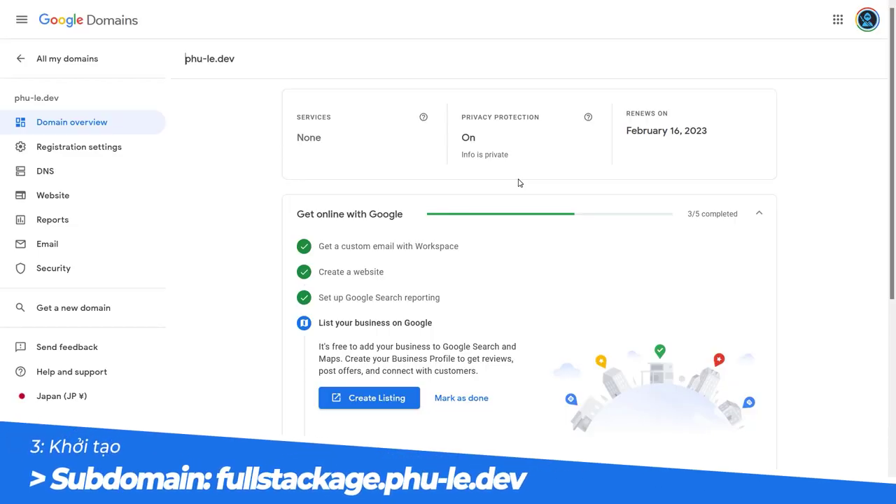
# Open the DNS settings of phu-le.dev in Google Domains and add a new row to the custom records.
pyautogui.click(143, 177)
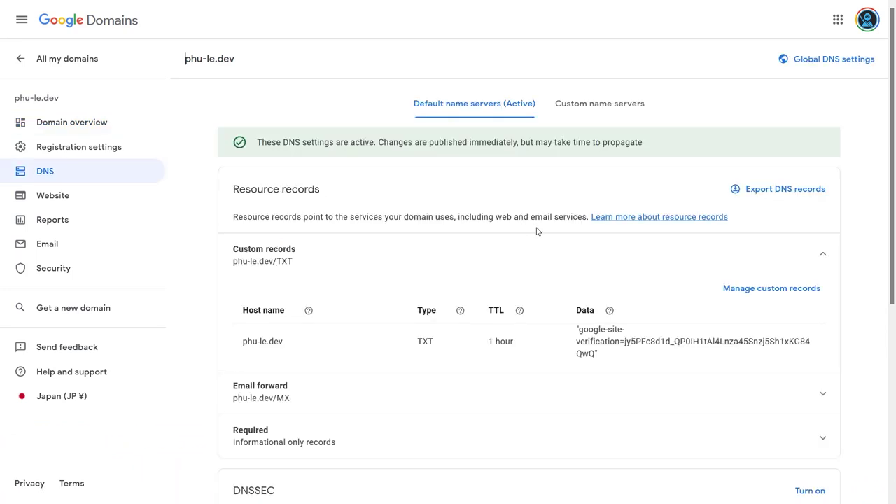
pyautogui.scroll(-1, 530, 240)
pyautogui.scroll(-2, 530, 240)
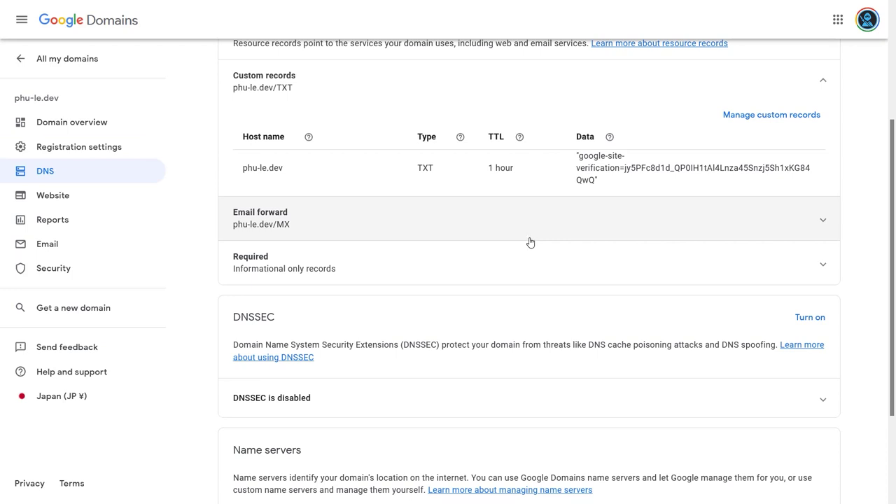
pyautogui.scroll(1, 530, 242)
pyautogui.click(810, 203)
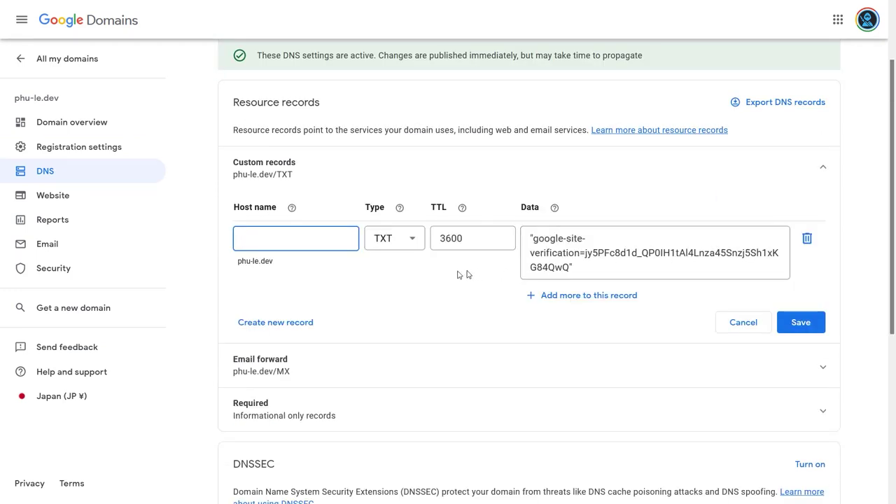
pyautogui.click(295, 323)
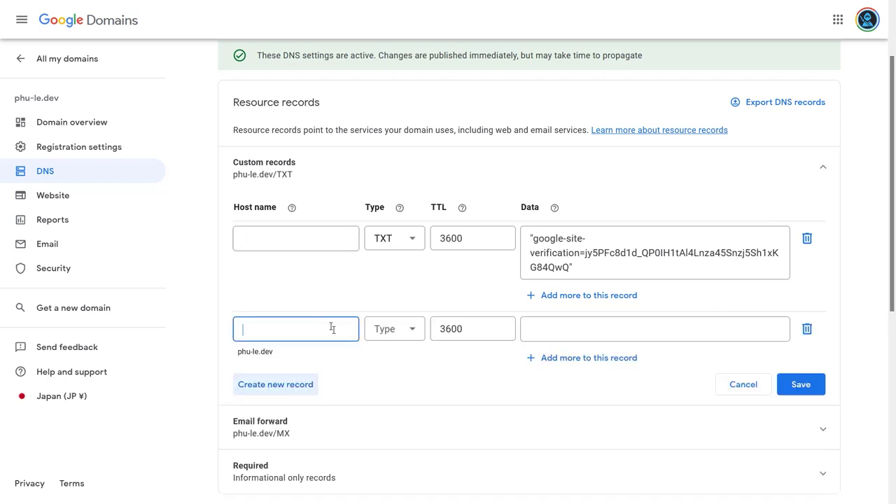
# Set the new DNS record's type to CNAME and its host name to fullstackage.
pyautogui.click(395, 334)
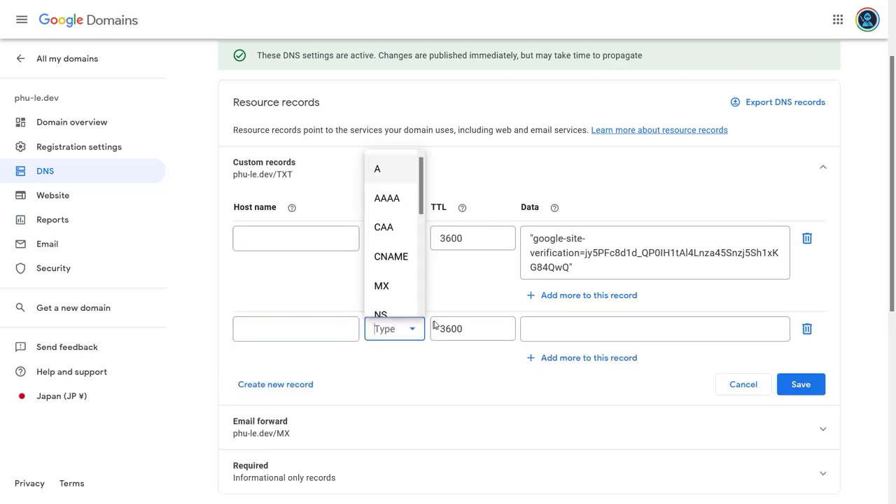
pyautogui.click(401, 256)
pyautogui.click(315, 328)
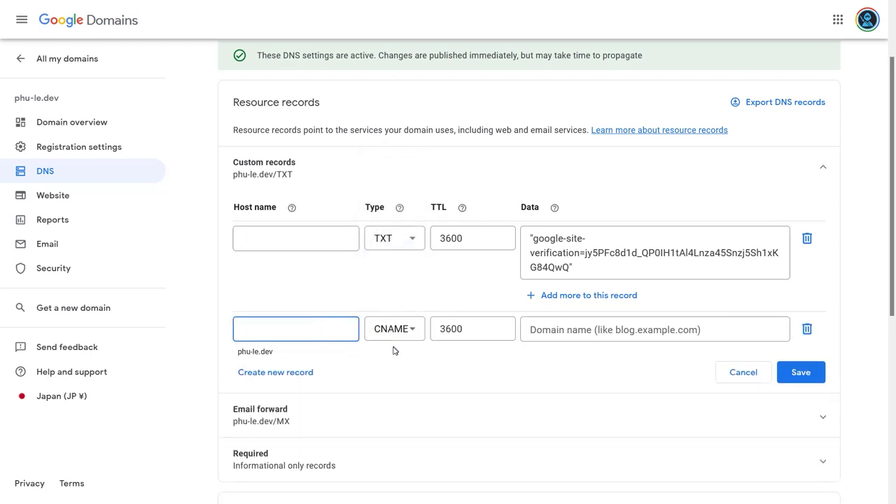
pyautogui.hotkey('ctrl', 'v')
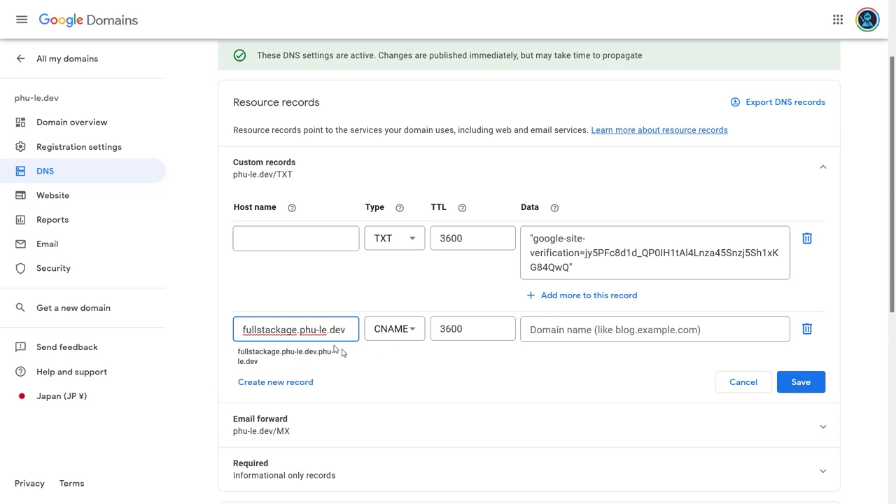
pyautogui.moveTo(298, 330); pyautogui.dragTo(353, 330)
pyautogui.press('BackSpace')
# Point the fullstackage CNAME record to p-le.github.io, save the custom records and highlight the new host name.
pyautogui.click(591, 330)
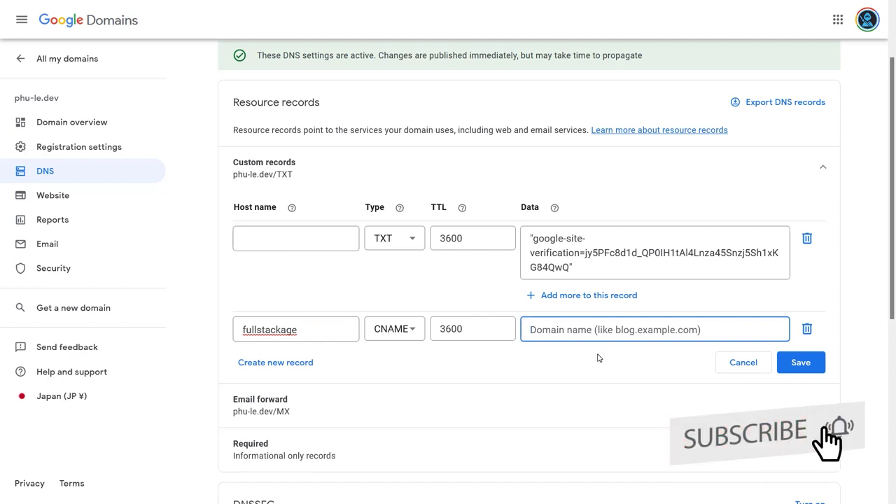
pyautogui.write('p-le.github.io')
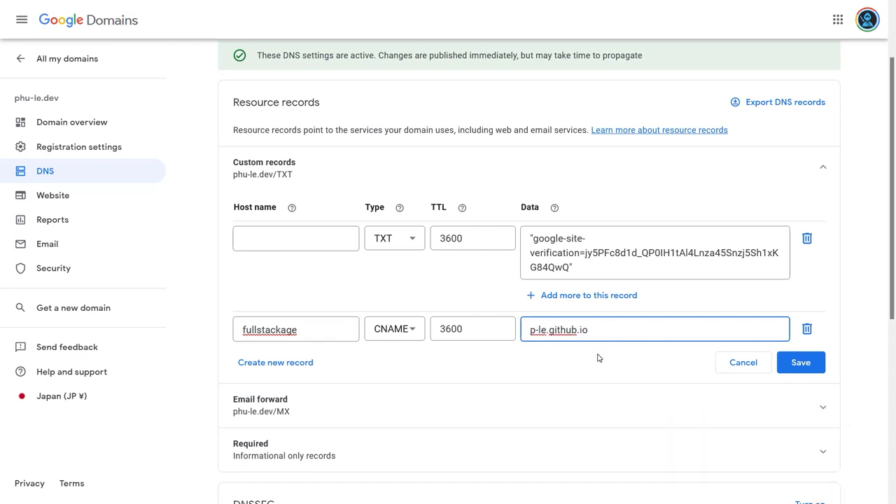
pyautogui.click(598, 358)
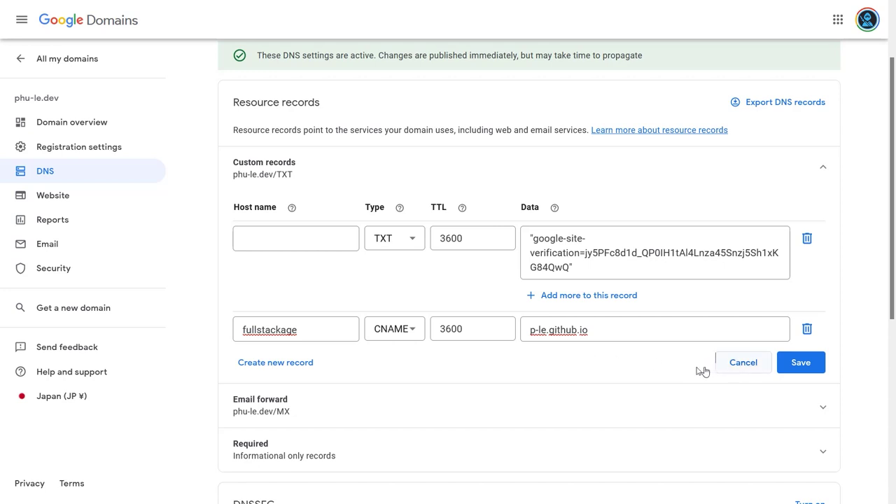
pyautogui.click(801, 362)
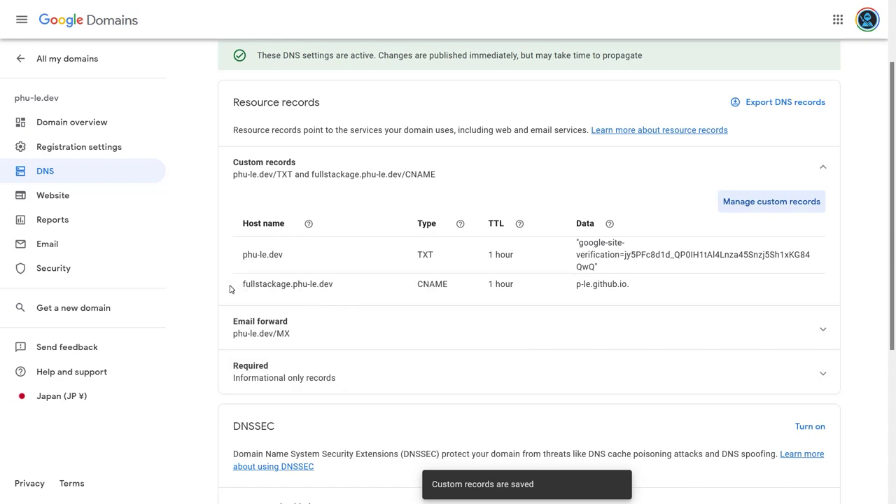
pyautogui.moveTo(240, 284); pyautogui.dragTo(340, 289)
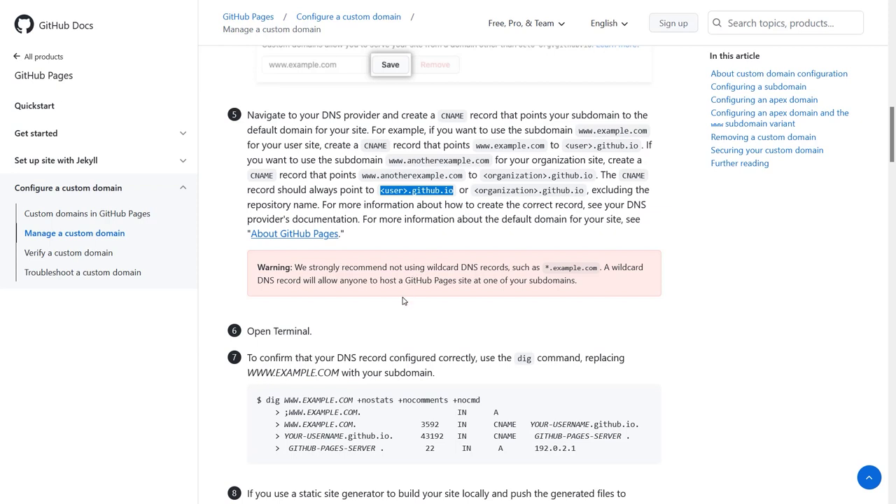
# Read the GitHub Docs section on verifying the subdomain's DNS record with the dig command.
pyautogui.scroll(-2, 402, 301)
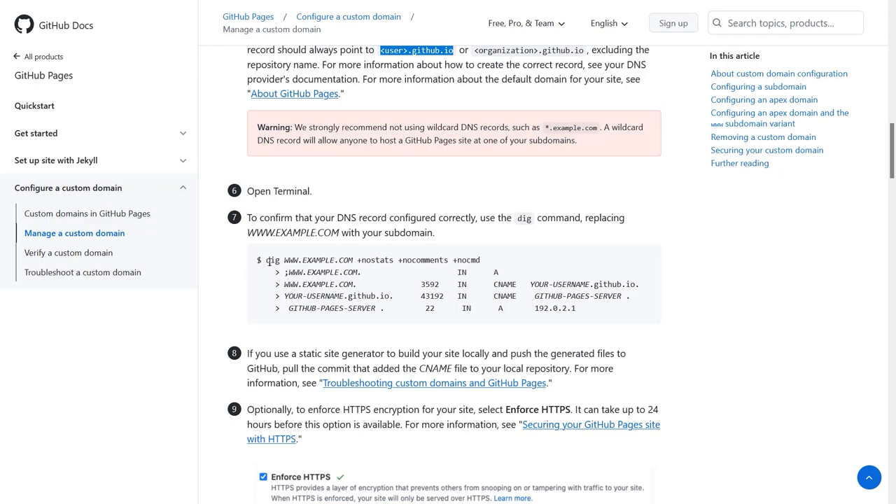
pyautogui.moveTo(267, 260); pyautogui.dragTo(374, 260)
pyautogui.click(479, 271)
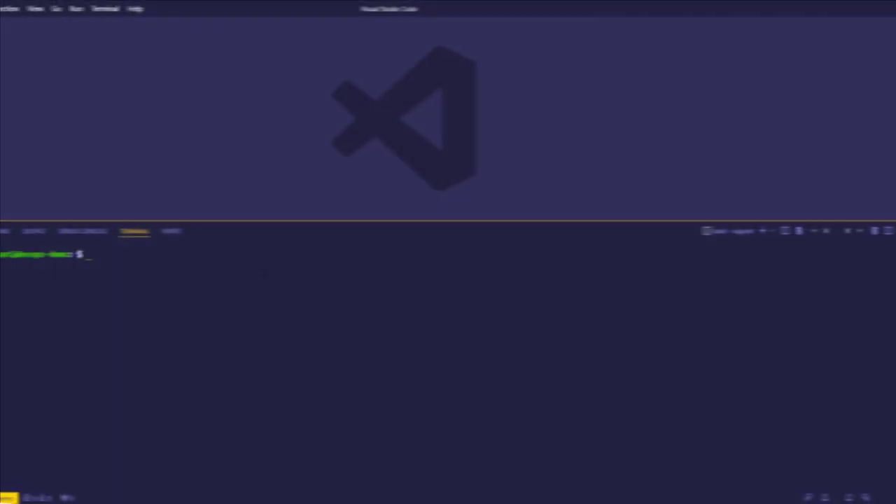
# Switch to the VS Code terminal and run dig fullstackage.phu-le.dev +nostats +nocomments +nocmd.
pyautogui.write('dig')
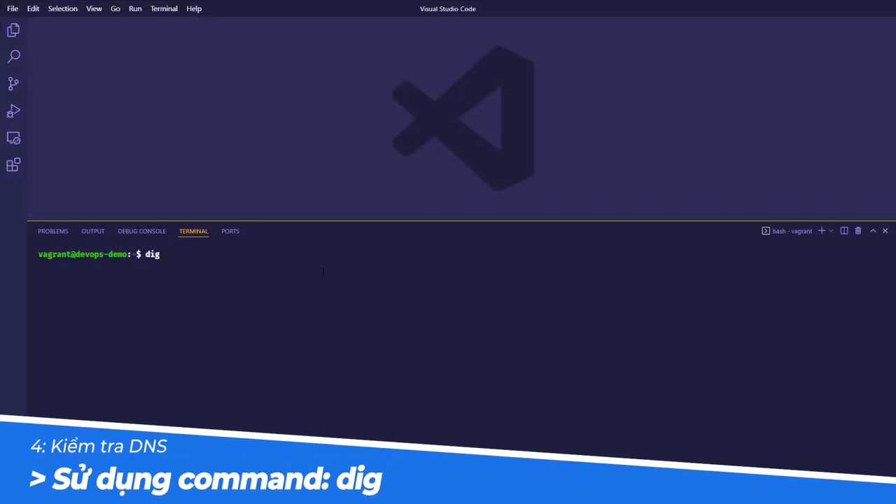
pyautogui.write(' fullstackage.phu')
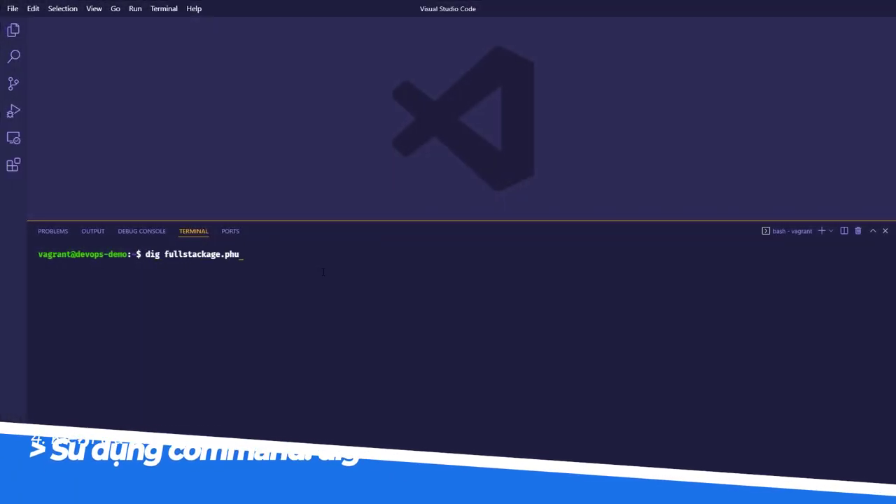
pyautogui.write('-le.dev')
pyautogui.write('+nostats +nocomments +nocmd')
pyautogui.press('Return')
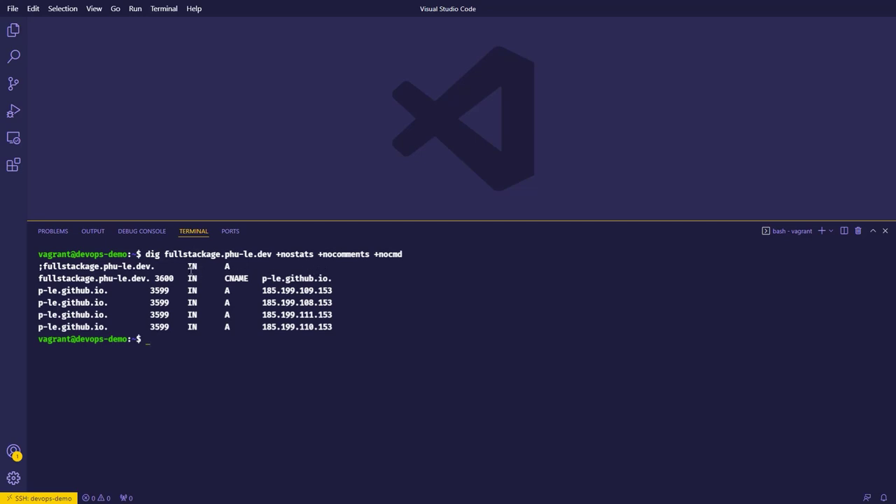
# Copy the queried domain name from the dig command and examine its CNAME target and first A-record address in the output.
pyautogui.moveTo(166, 254); pyautogui.dragTo(272, 254)
pyautogui.hotkey('ctrl', 'c')
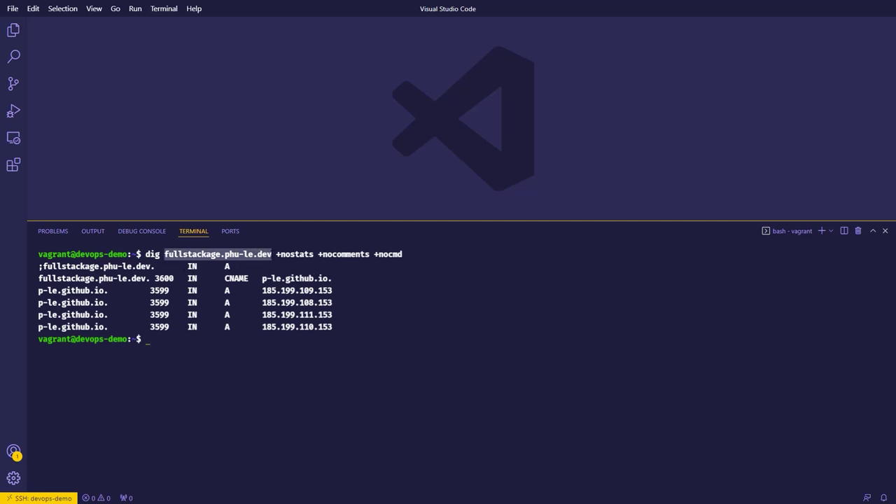
pyautogui.doubleClick(295, 278)
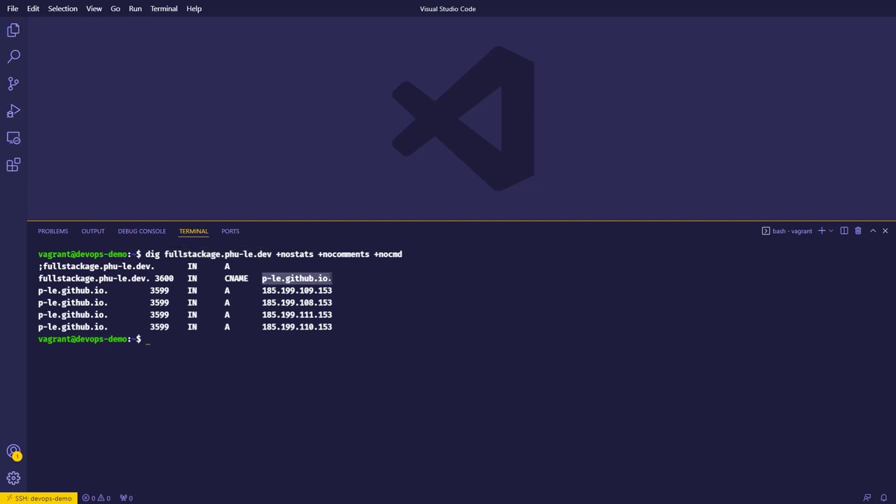
pyautogui.moveTo(262, 289); pyautogui.dragTo(336, 290)
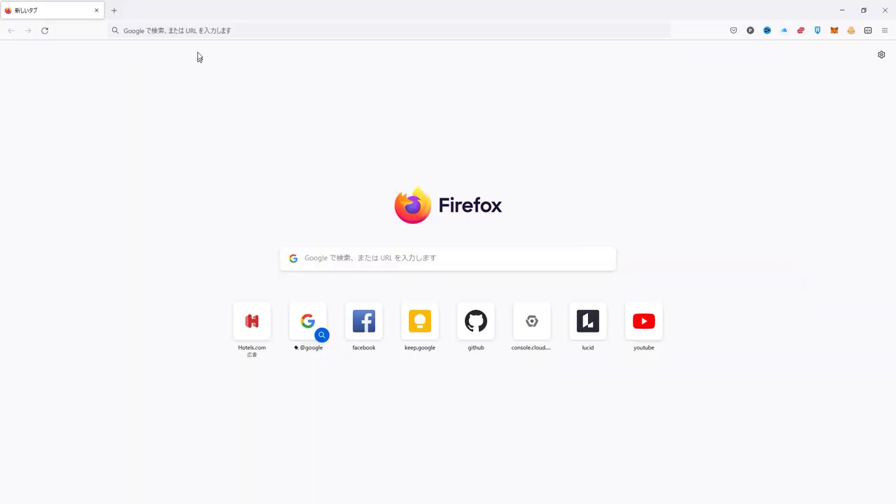
# Switch to Firefox, load fullstackage.phu-le.dev and examine the certificate's valid domain names in the security warning's details.
pyautogui.click(197, 30)
pyautogui.hotkey('ctrl', 'v')
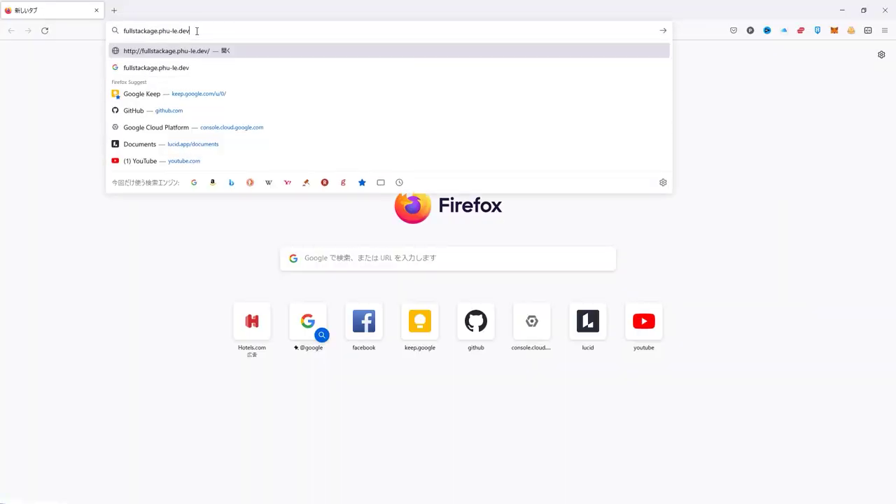
pyautogui.press('Return')
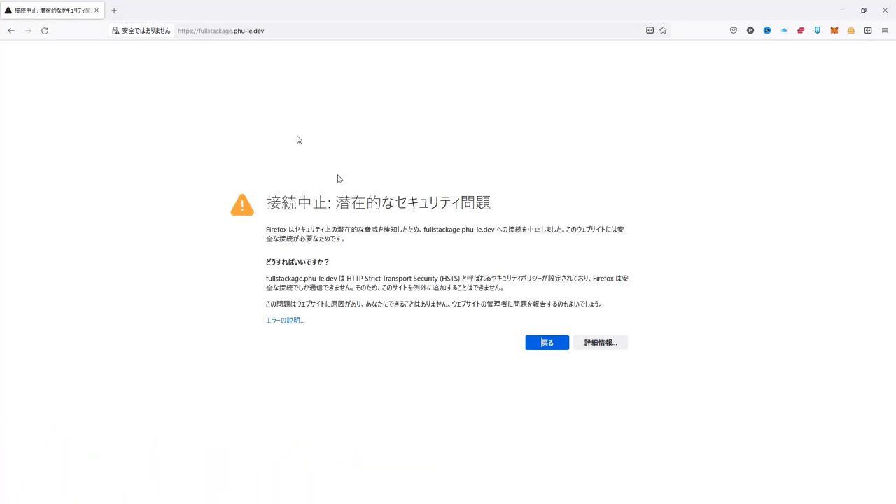
pyautogui.click(588, 344)
pyautogui.moveTo(486, 410); pyautogui.dragTo(533, 419)
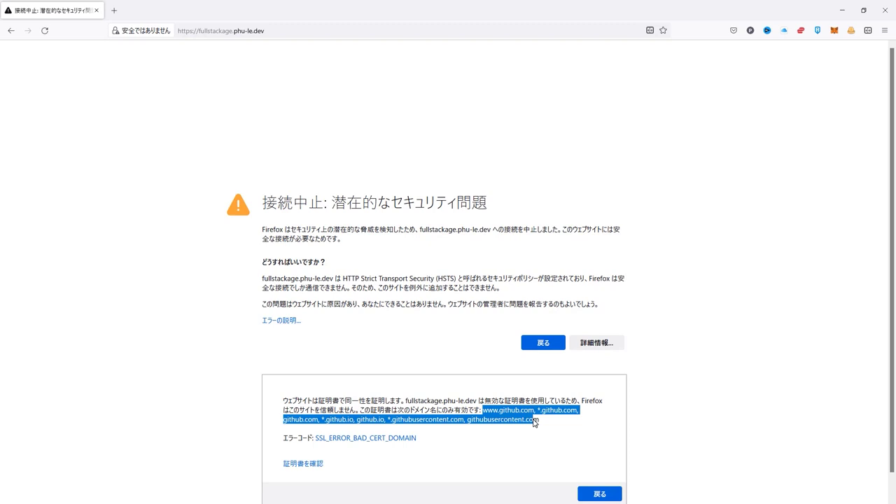
pyautogui.click(558, 426)
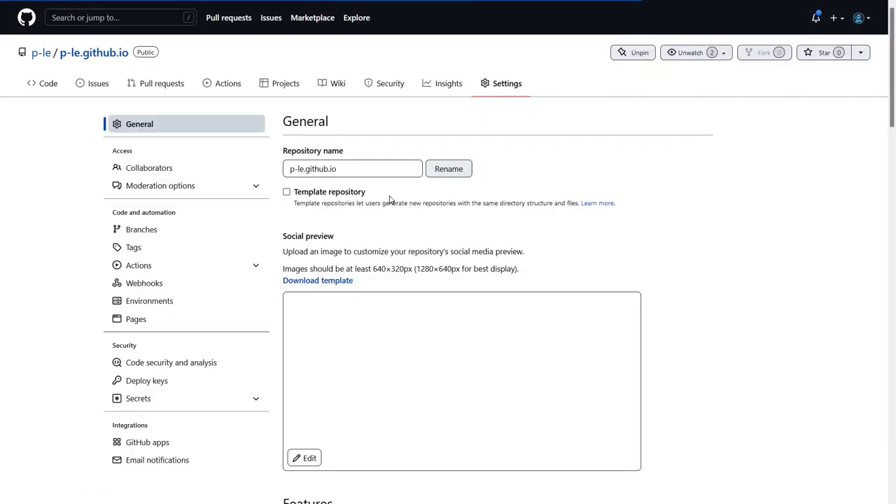
# Open the GitHub Pages settings of the p-le.github.io repository and examine the availability note beside Enforce HTTPS.
pyautogui.click(203, 319)
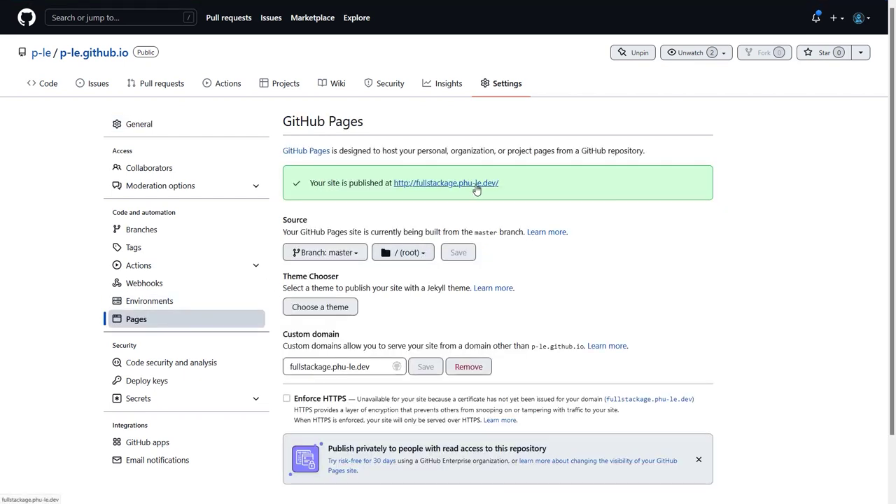
pyautogui.scroll(-2, 486, 289)
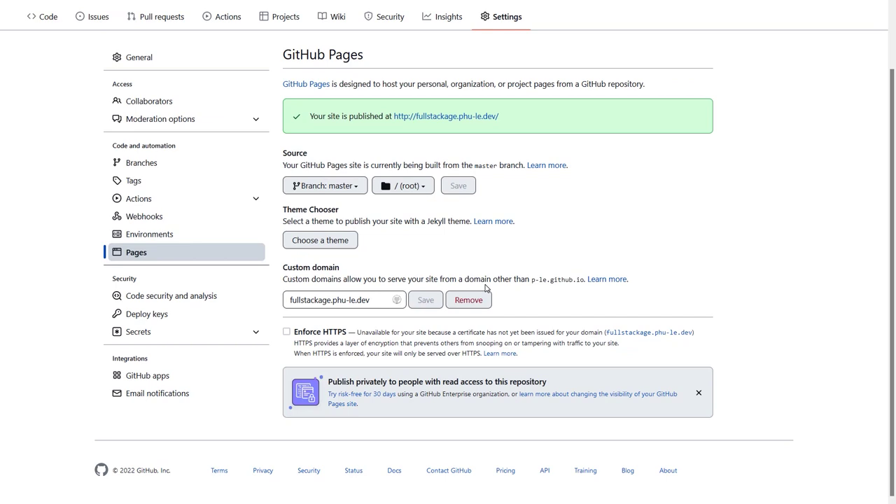
pyautogui.moveTo(358, 331); pyautogui.dragTo(606, 337)
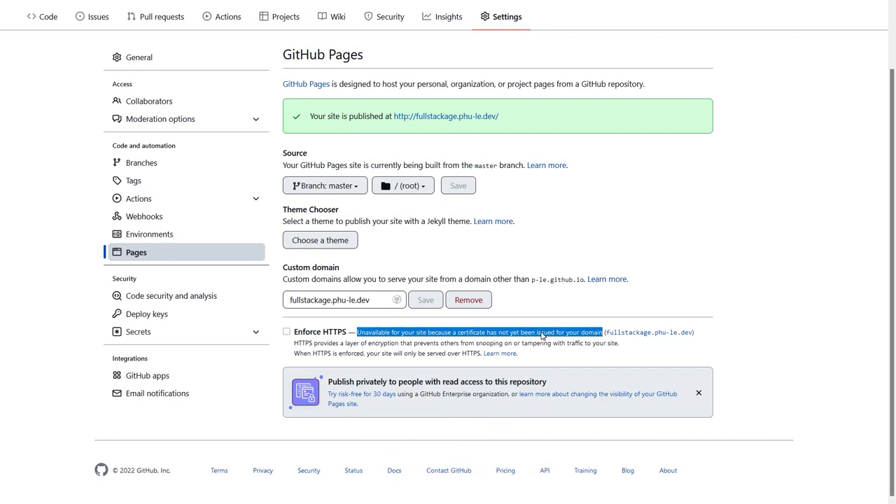
pyautogui.click(290, 336)
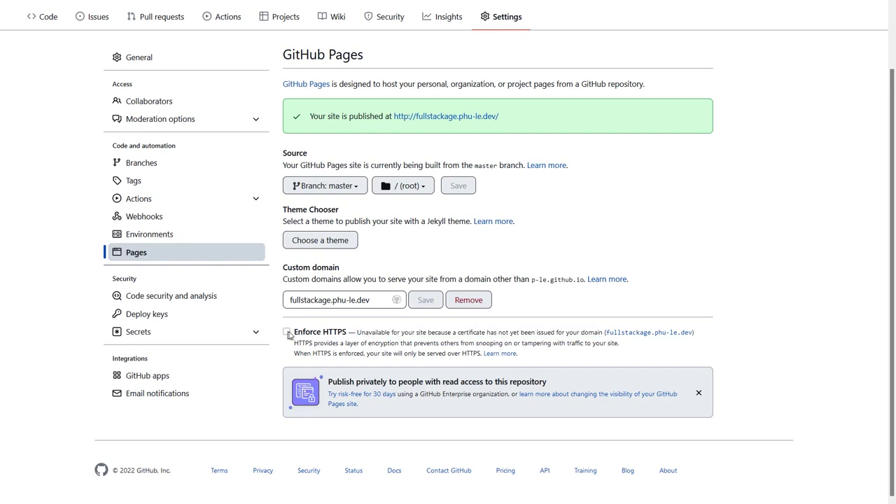
# Open the GitHub Docs article about securing a Pages site with HTTPS and read its section on troubleshooting certificate provisioning.
pyautogui.click(496, 353)
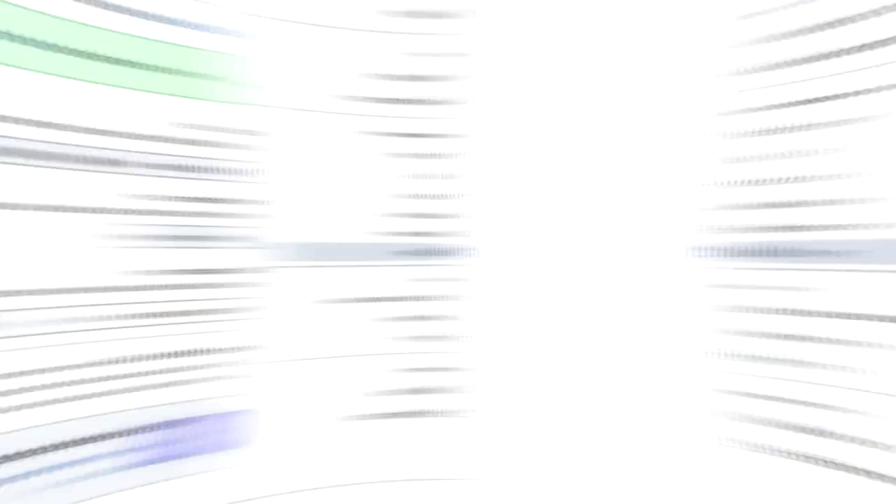
pyautogui.scroll(-3, 452, 273)
pyautogui.scroll(-5, 453, 273)
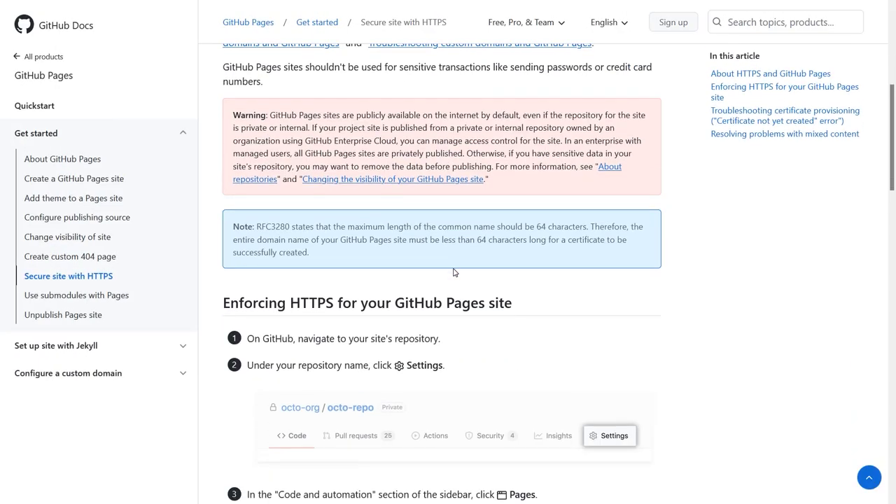
pyautogui.scroll(-4, 455, 273)
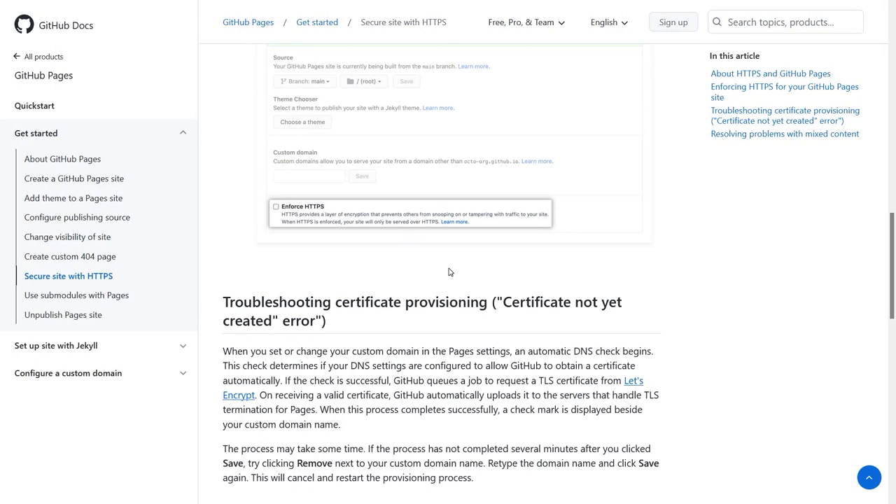
pyautogui.scroll(-1, 448, 271)
pyautogui.scroll(-1, 448, 270)
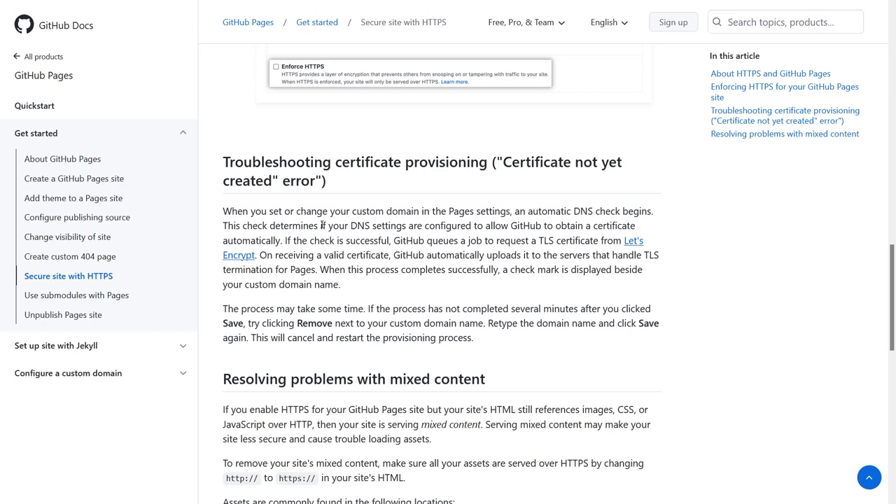
pyautogui.moveTo(321, 225); pyautogui.dragTo(280, 240)
pyautogui.click(326, 243)
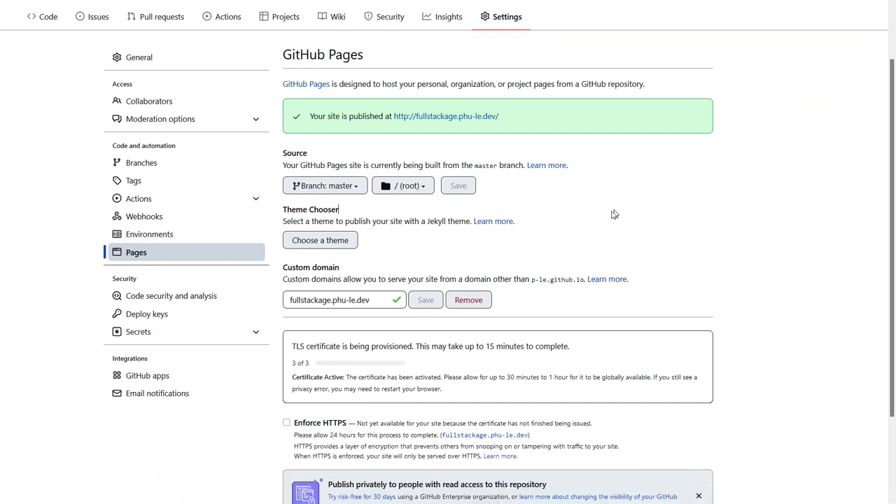
# Check the TLS certificate provisioning status in the GitHub Pages settings and enable Enforce HTTPS for the custom domain.
pyautogui.scroll(-3, 616, 206)
pyautogui.moveTo(295, 243); pyautogui.dragTo(580, 248)
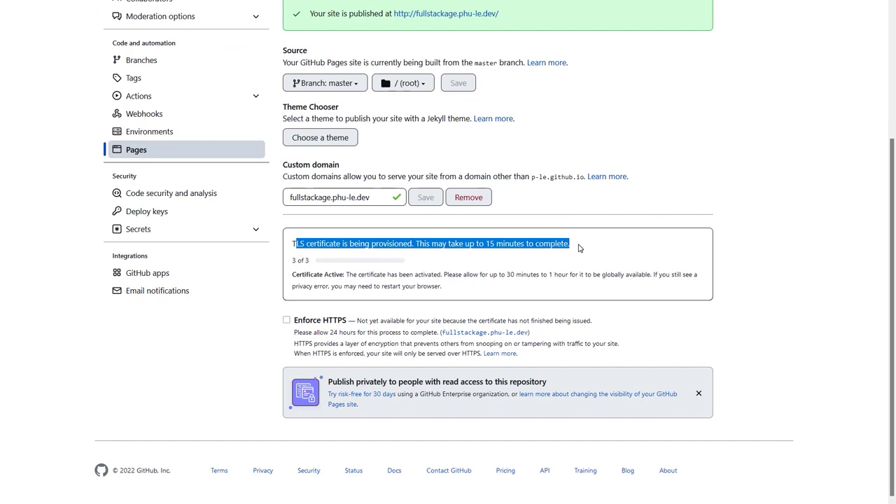
pyautogui.click(579, 248)
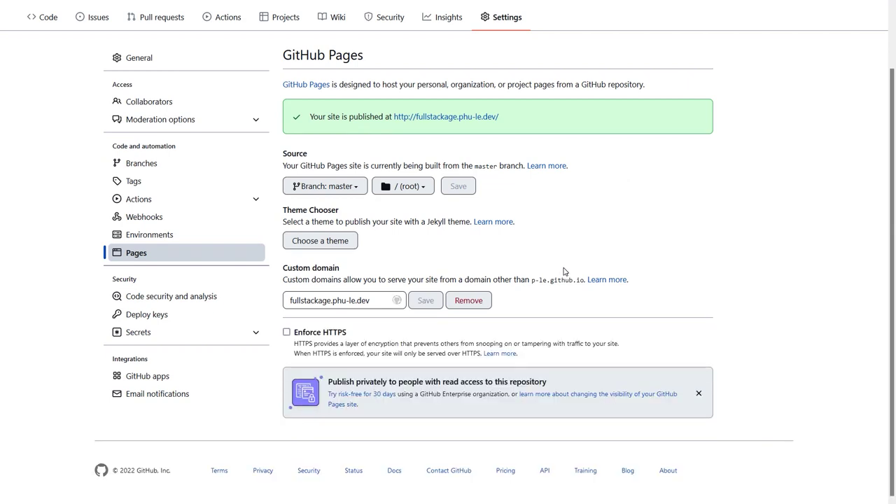
pyautogui.click(336, 334)
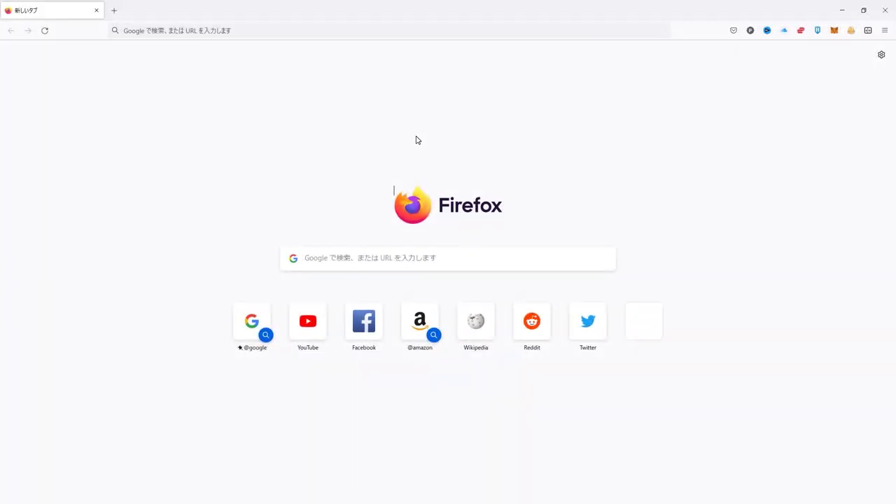
# Switch to Firefox and load fullstackage.phu-le.dev to check the published site.
pyautogui.click(172, 30)
pyautogui.write('fullstackage.phu-le.dev')
pyautogui.press('Return')
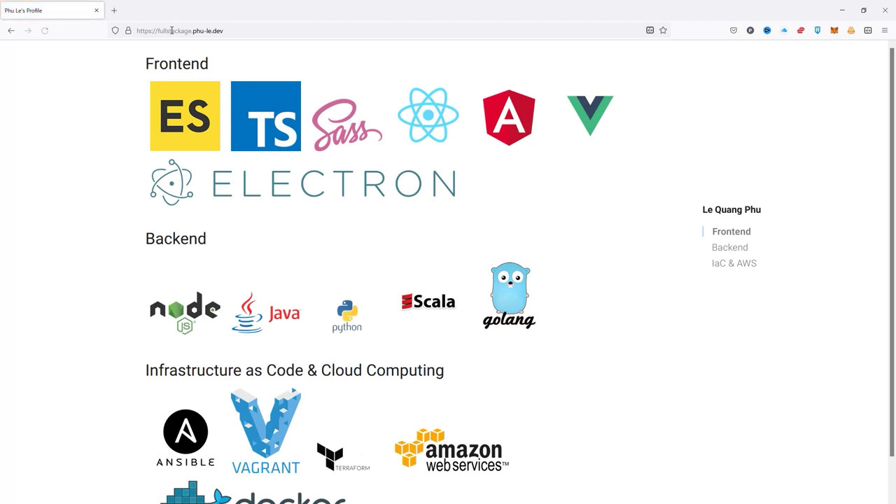
# Open the site's detailed connection security information and examine the certificate's issuing authority and expiry date.
pyautogui.click(128, 31)
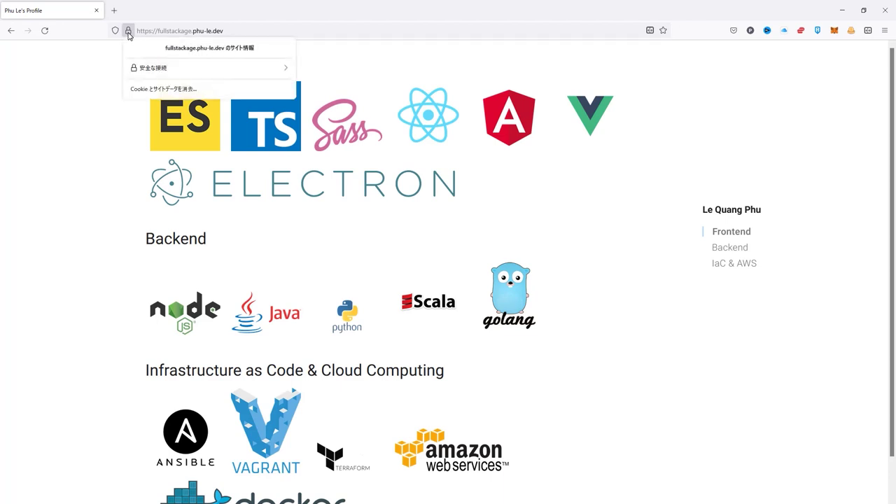
pyautogui.click(147, 68)
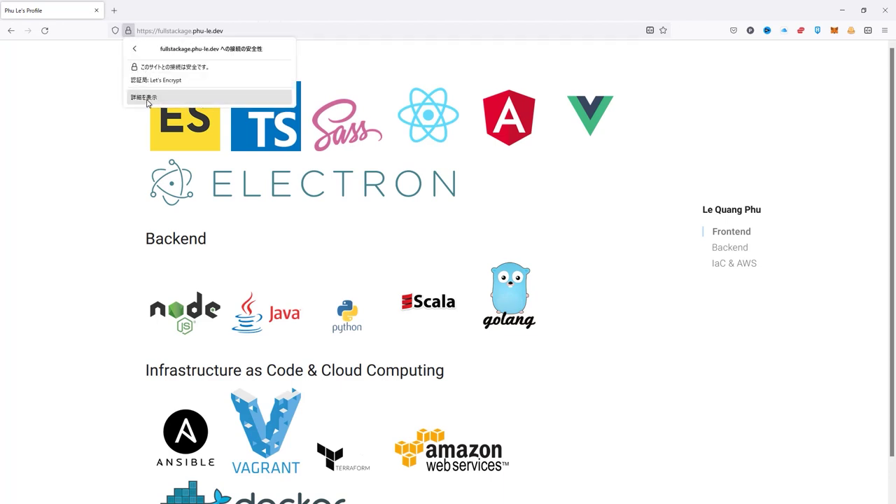
pyautogui.click(147, 98)
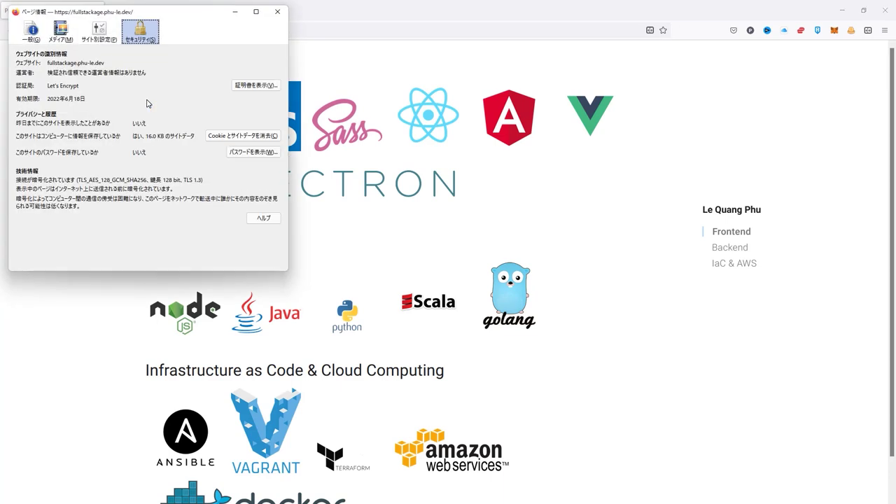
pyautogui.click(64, 87)
pyautogui.click(67, 98)
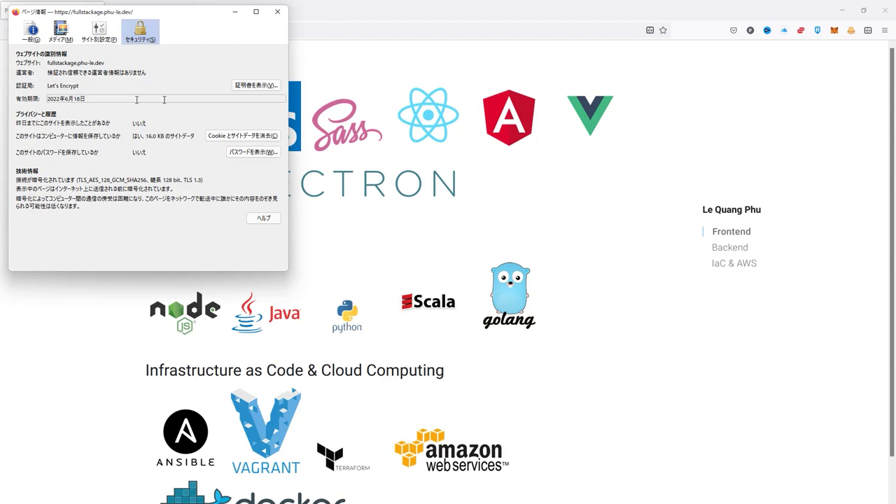